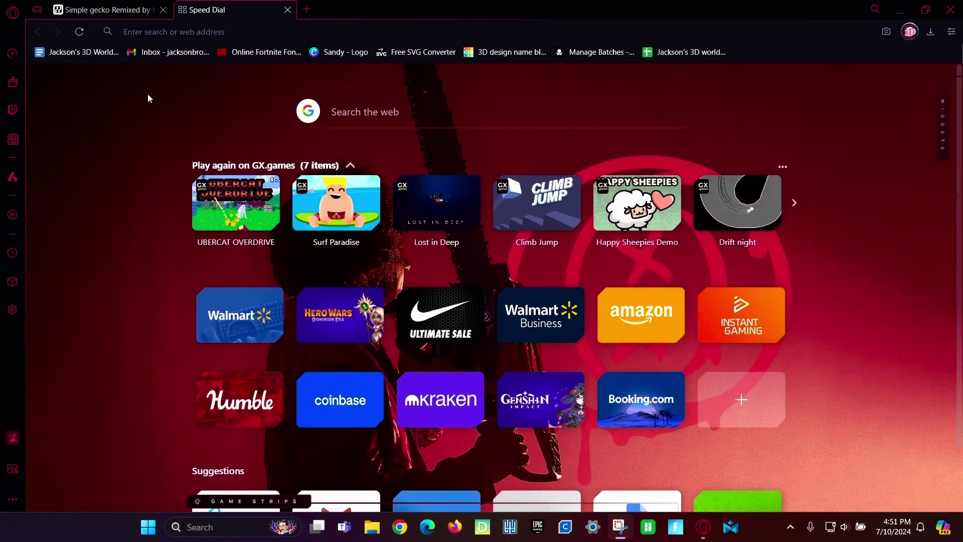
Step: Open the Simple gecko model's print profile from MakerWorld in Bambu Studio
left_click(95, 10)
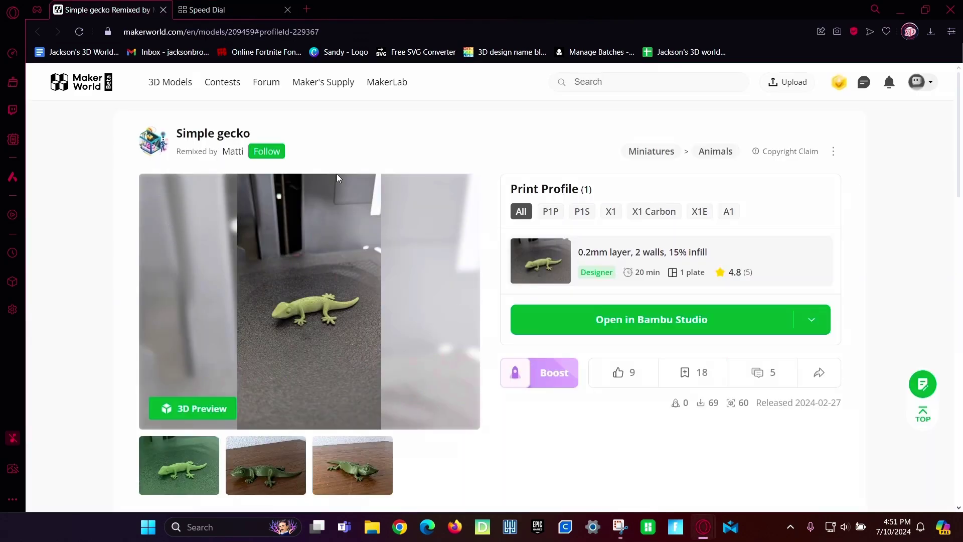
left_click(669, 321)
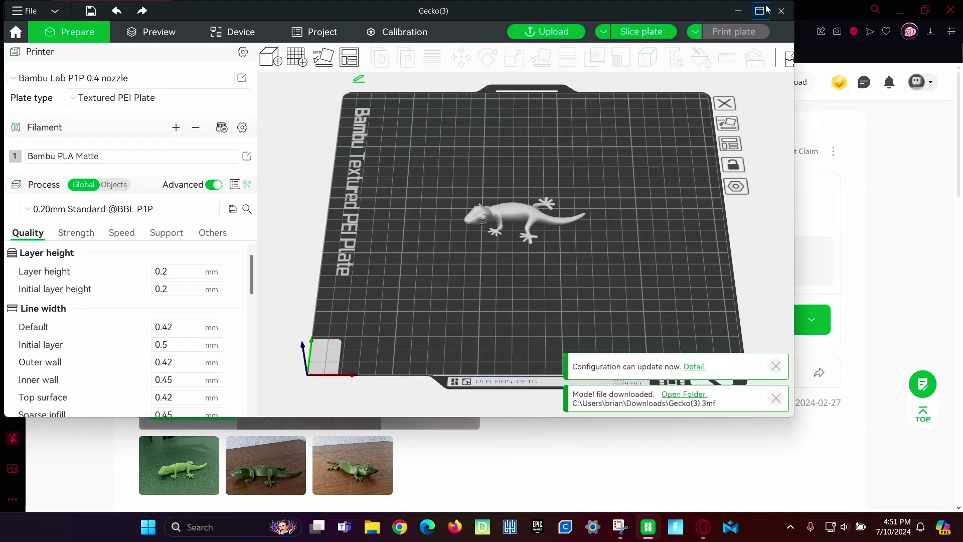
Step: Maximize the slicer and switch the printer to Bambu Lab A1 mini 0.4 nozzle
left_click(761, 11)
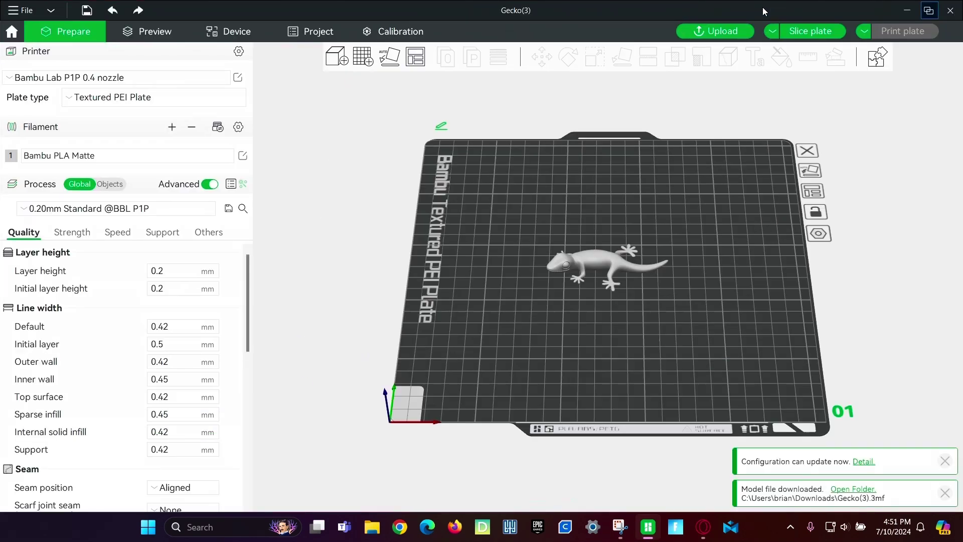
left_click(151, 79)
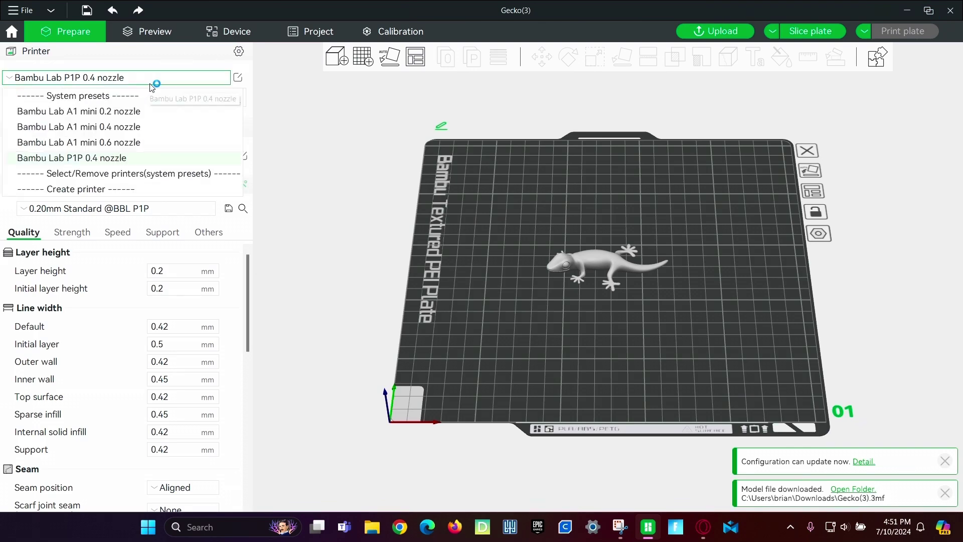
left_click(140, 123)
Step: Add a negative Cylinder part to the gecko
mouse_move(587, 348)
left_mouse_down()
mouse_move(596, 335)
mouse_move(580, 364)
mouse_move(590, 360)
left_mouse_up()
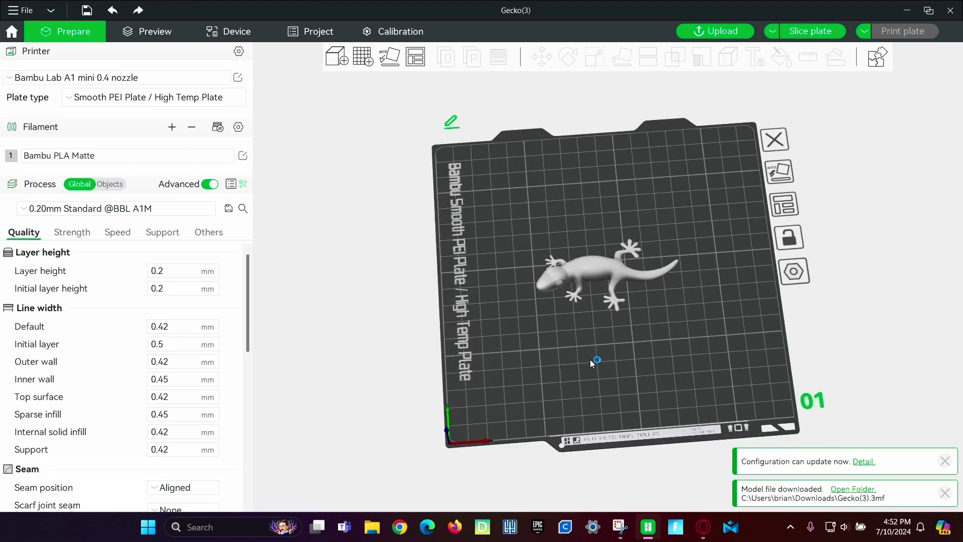
right_click(573, 266)
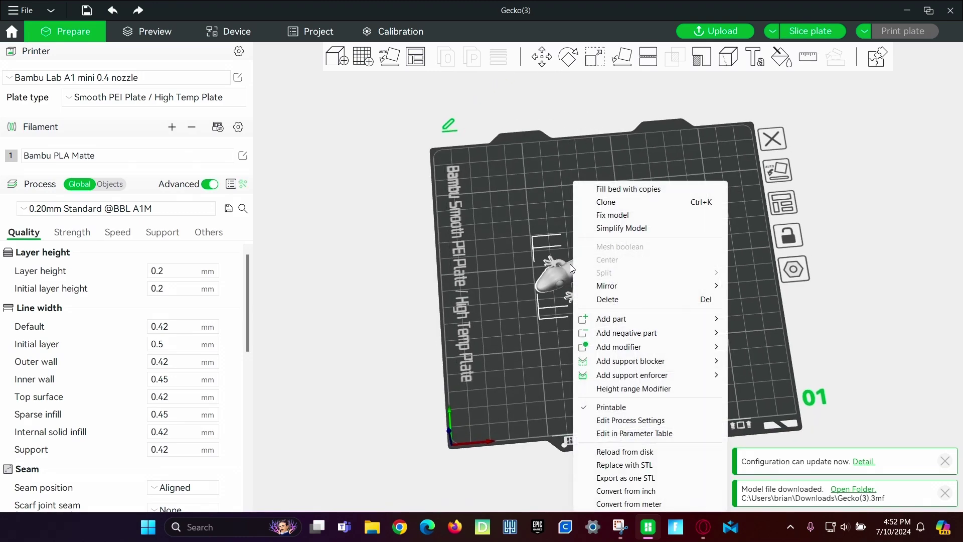
mouse_move(691, 339)
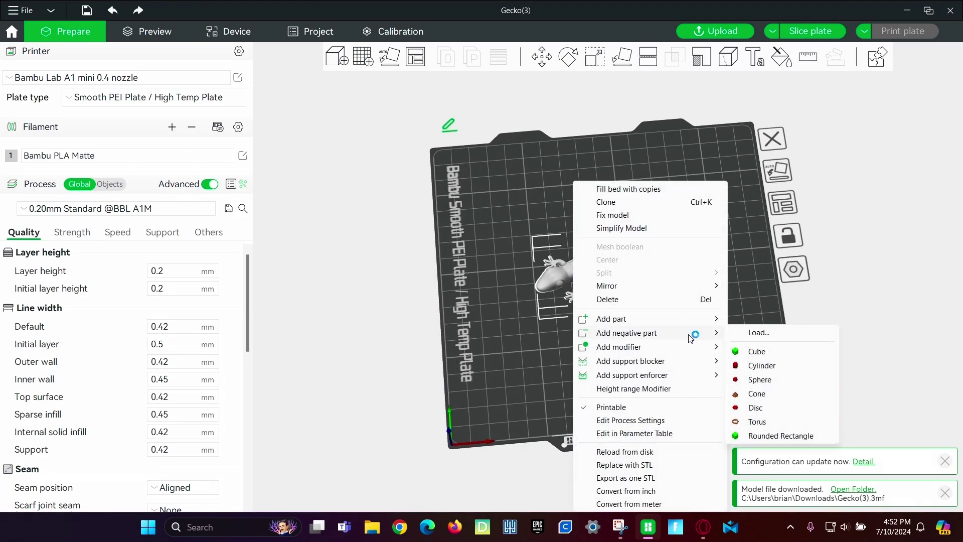
left_click(768, 373)
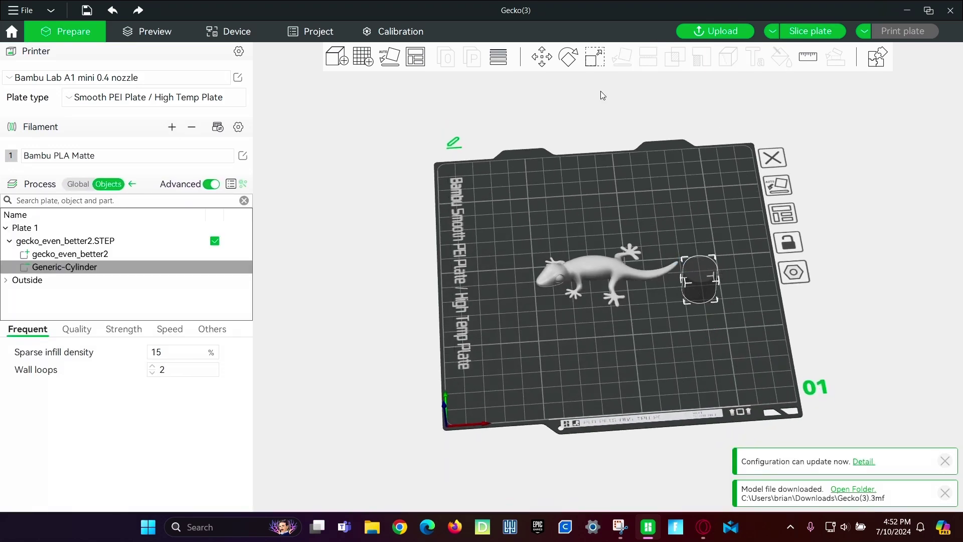
Step: Scale the negative cylinder to 11 × 11 mm across and 3 mm tall
left_click(600, 65)
scroll(715, 378, "up", 6)
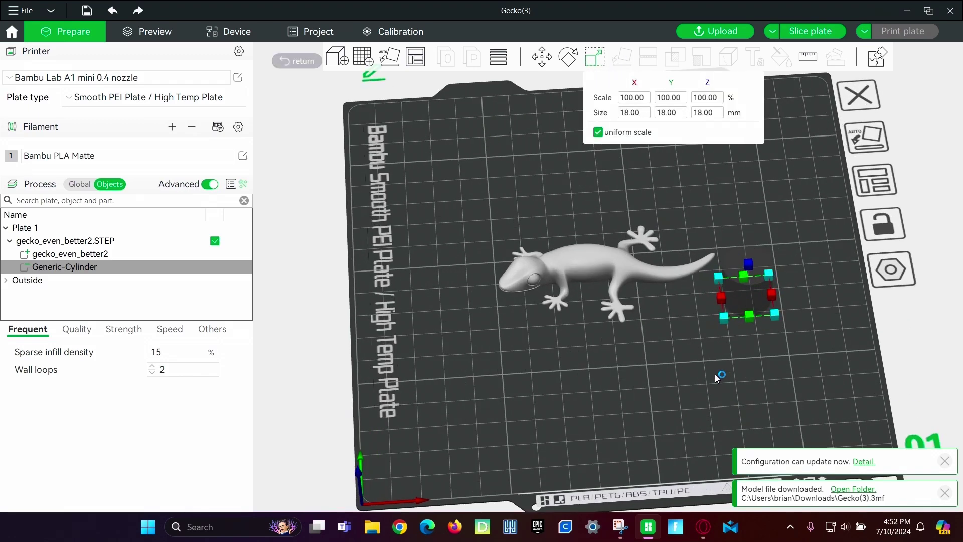
left_click_drag(499, 363, 499, 356)
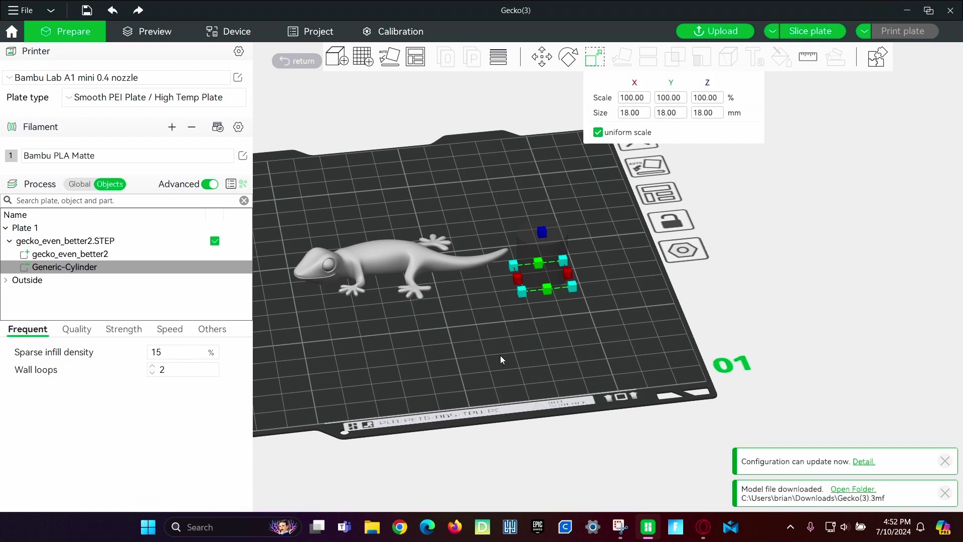
left_click(665, 114)
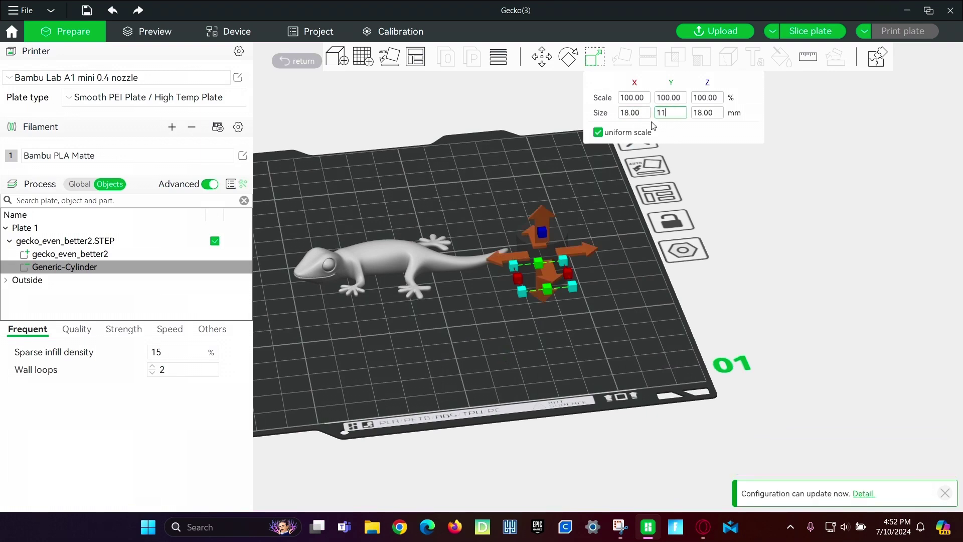
key("Return")
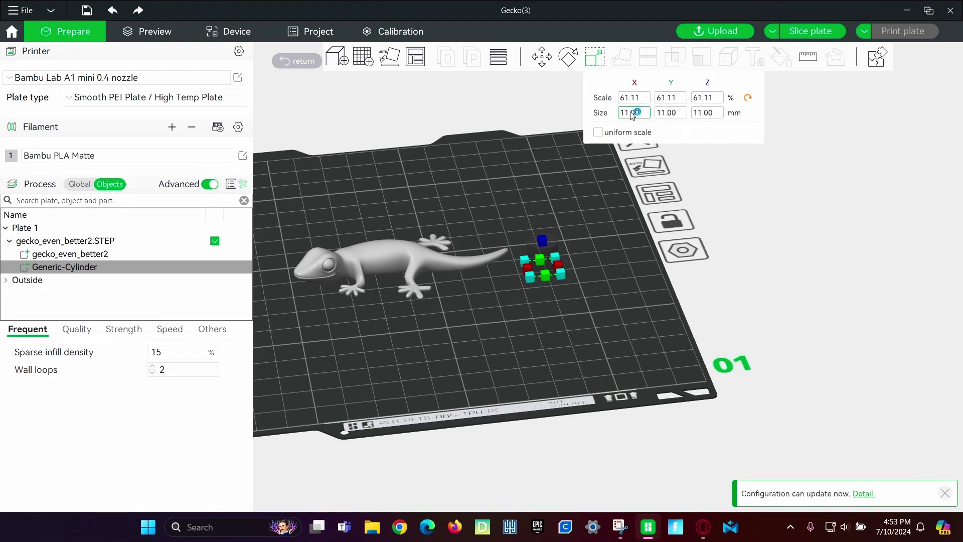
left_click(720, 112)
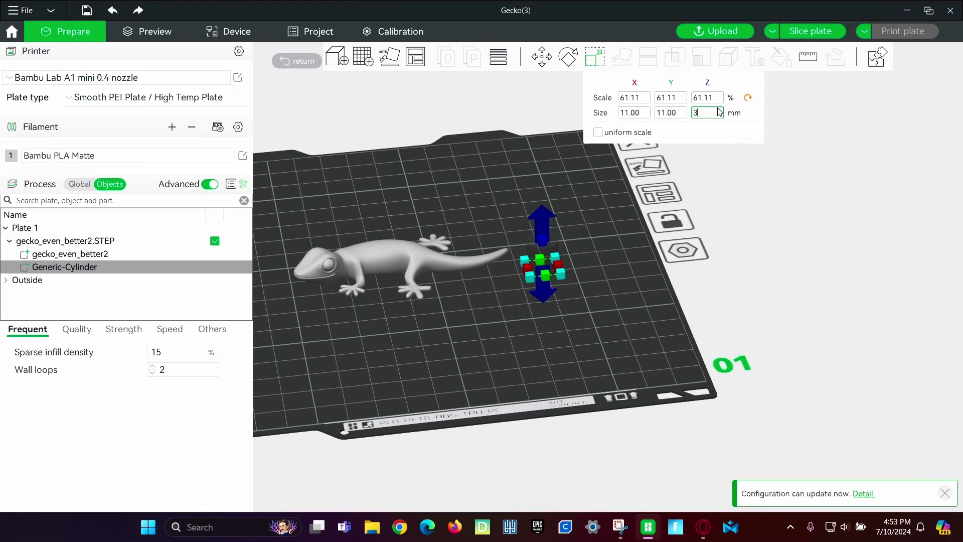
type("3")
key("Return")
scroll(586, 317, "up", 3)
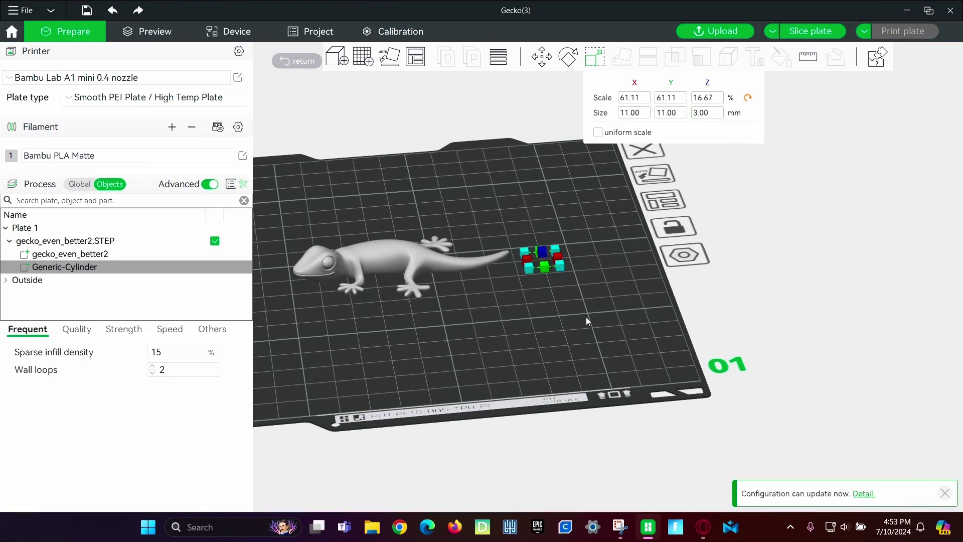
left_click(591, 309)
Step: Move the flattened cylinder from beside the tail into the gecko's body
scroll(512, 306, "up", 2)
scroll(507, 211, "up", 2)
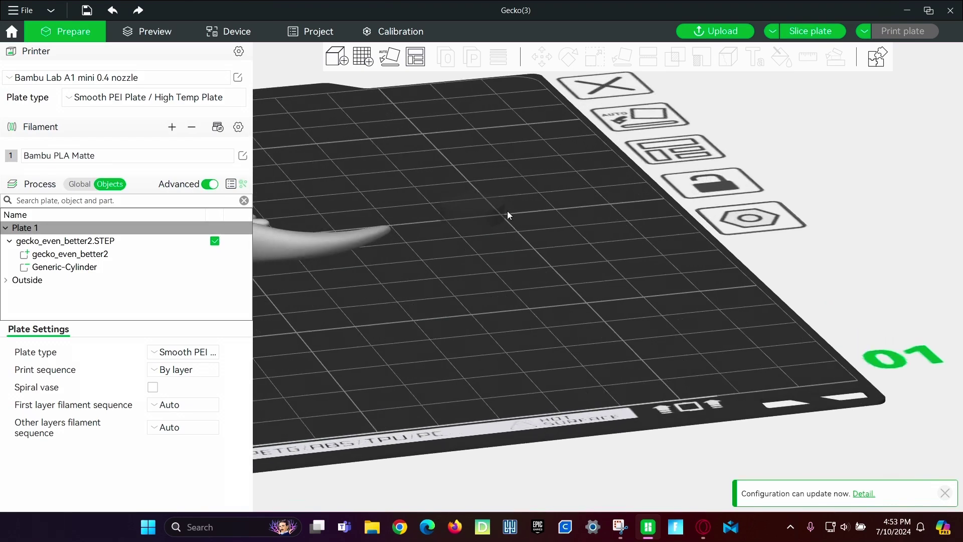
scroll(522, 288, "down", 3)
scroll(711, 354, "up", 1)
left_click(659, 257)
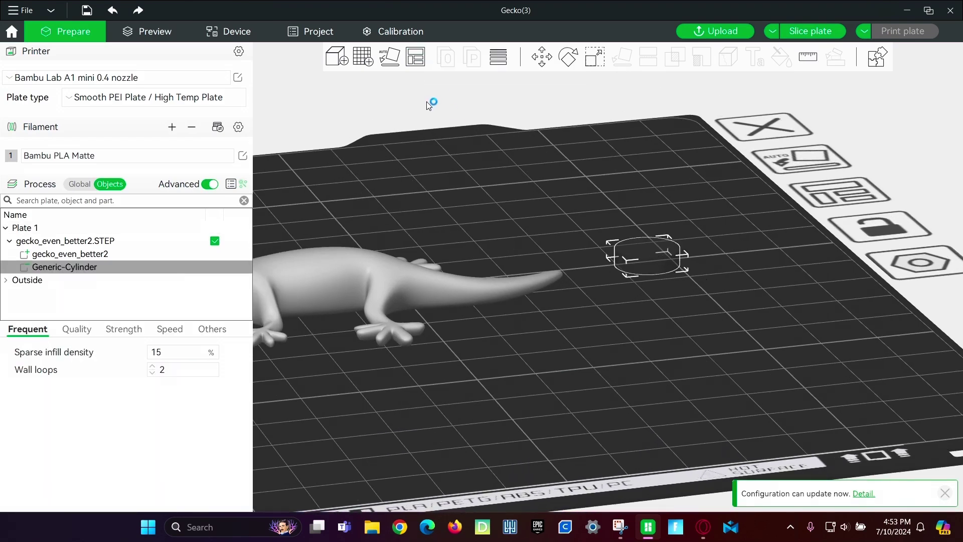
left_click(542, 58)
left_click_drag(689, 400, 697, 376)
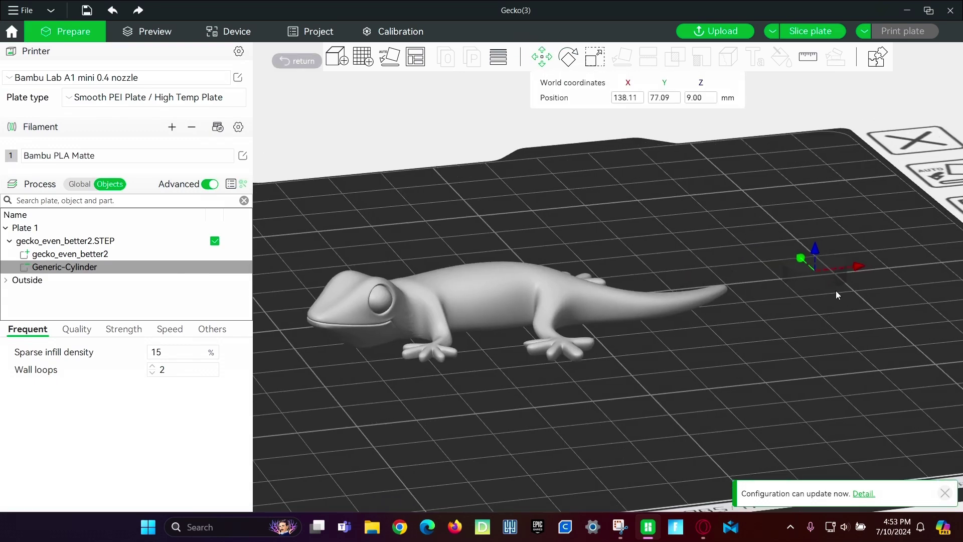
left_click_drag(823, 284, 485, 331)
scroll(506, 372, "up", 5)
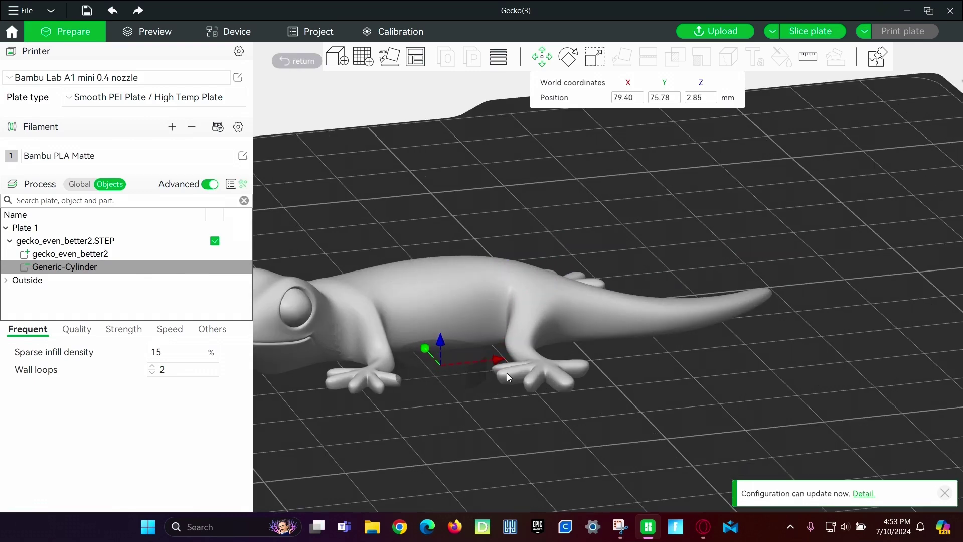
scroll(776, 329, "up", 3)
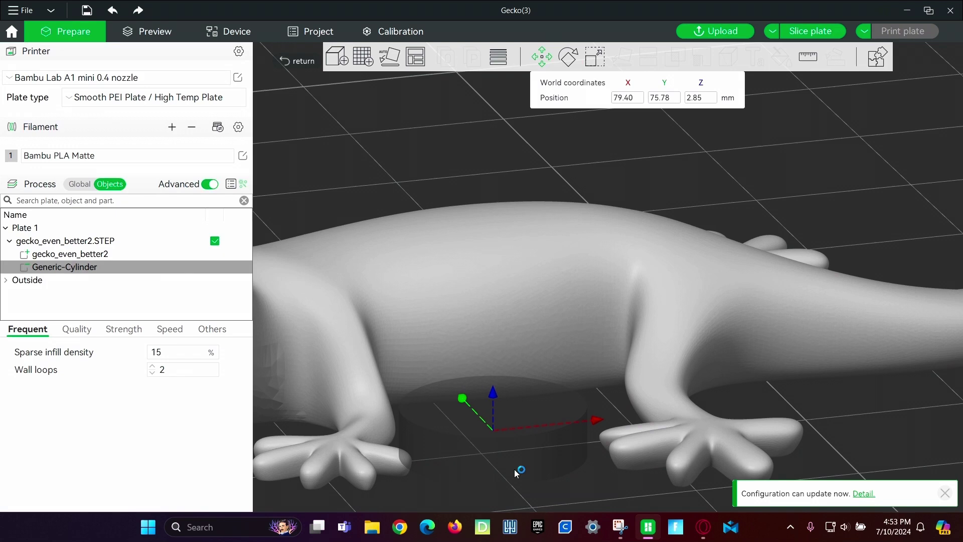
left_click_drag(515, 470, 502, 370)
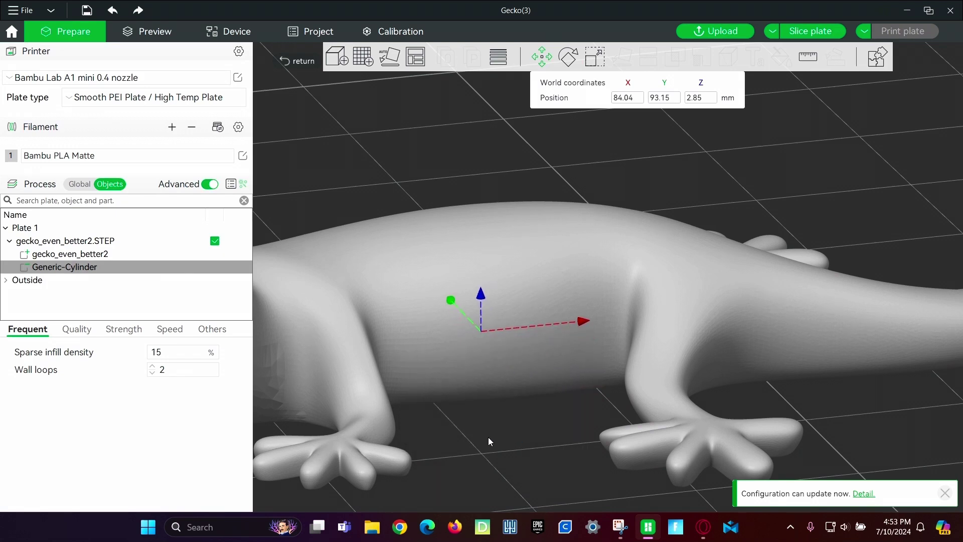
Step: Fine-tune the cavity to X 84.04, Y 93.53, Z 2.55 mm, centered inside the body
left_click_drag(489, 438, 490, 428)
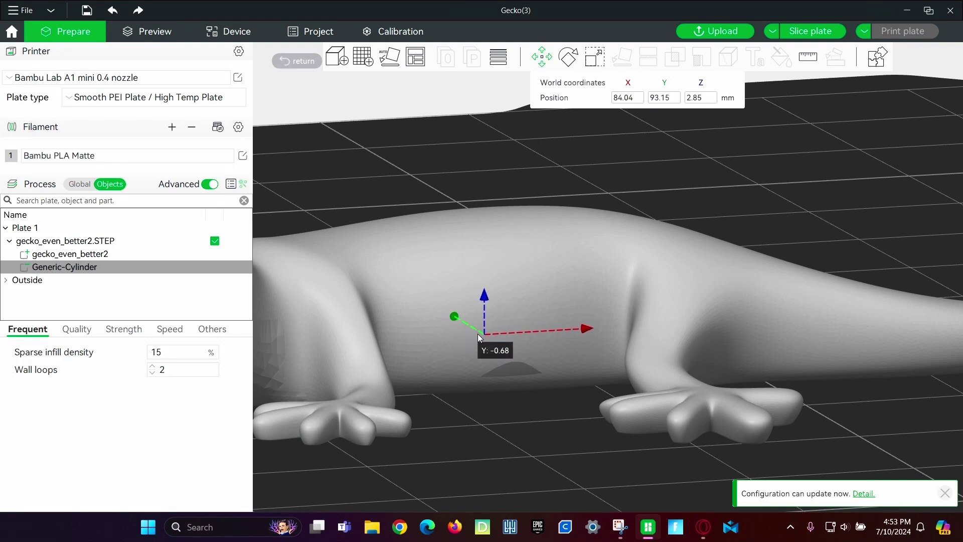
left_click_drag(478, 334, 502, 344)
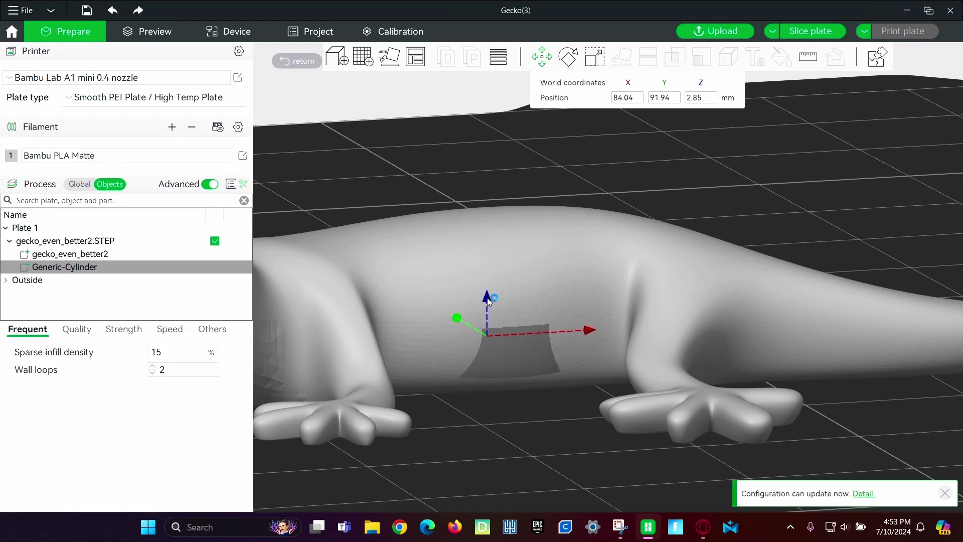
left_click_drag(489, 300, 487, 307)
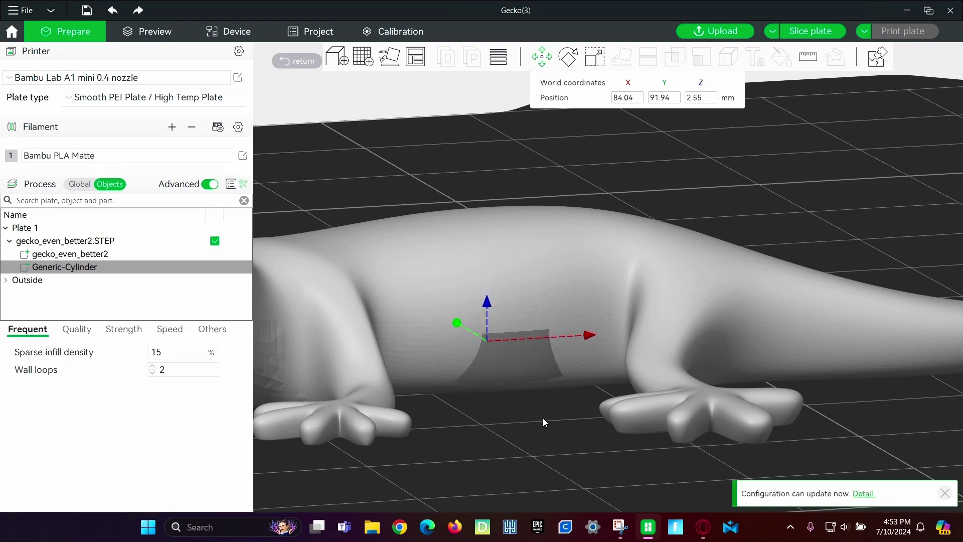
left_click_drag(544, 420, 508, 378)
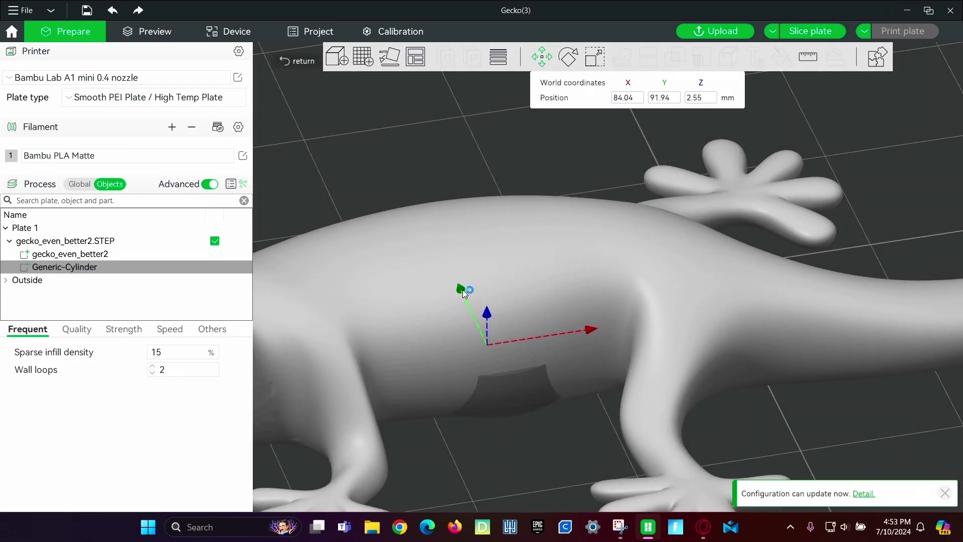
left_click_drag(466, 291, 442, 249)
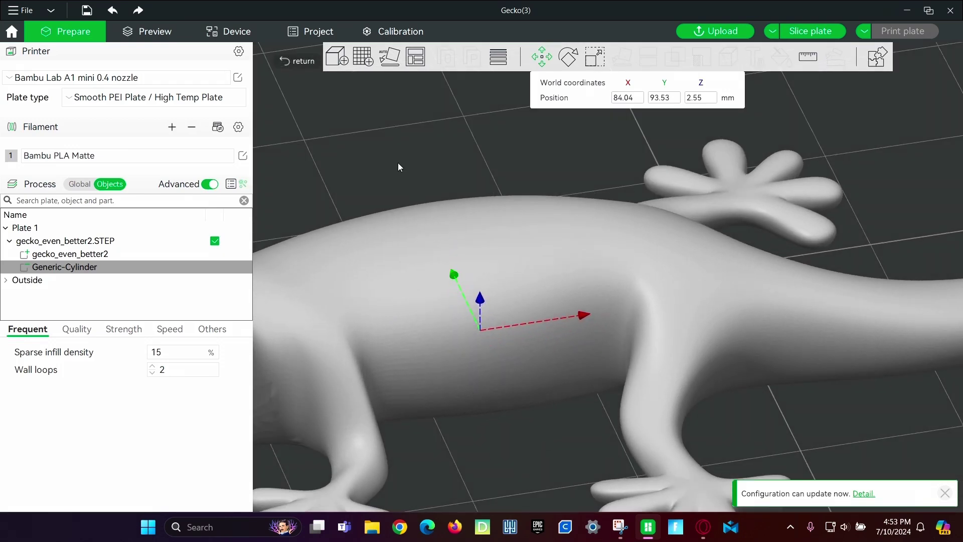
left_click(399, 163)
scroll(514, 263, "down", 5)
Step: Slice the plate and scrub the preview to layer 20 (4.00 mm), the cavity's last open layer
left_click(820, 31)
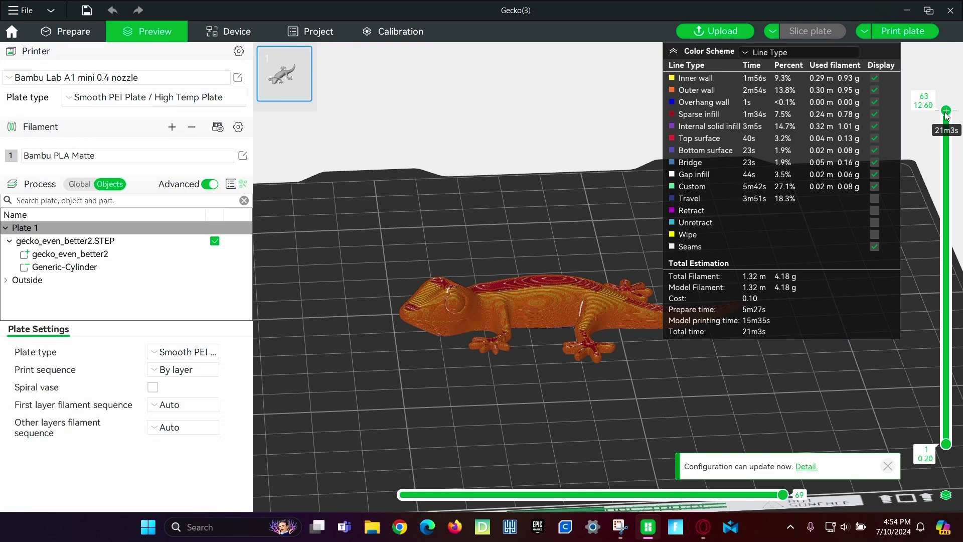
left_click_drag(946, 116, 631, 333)
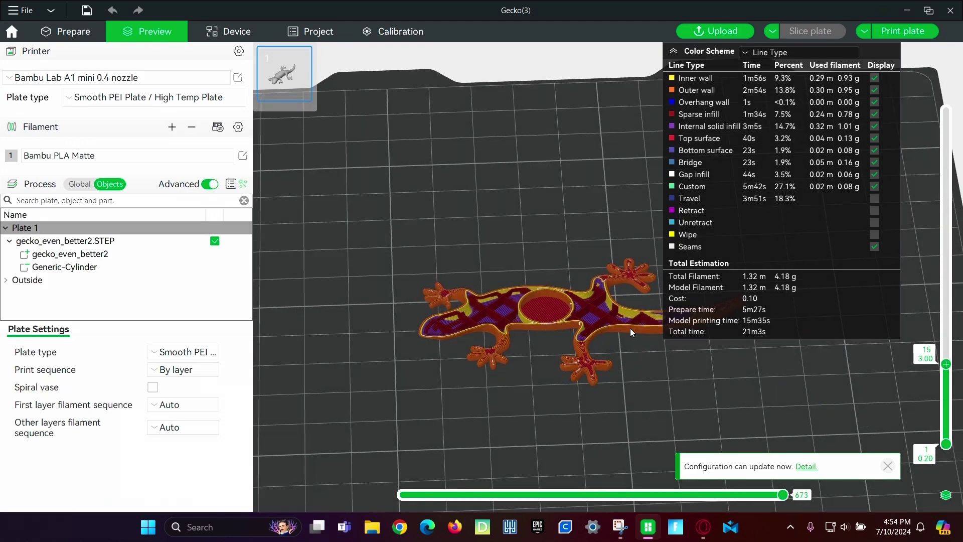
left_click_drag(958, 368, 950, 340)
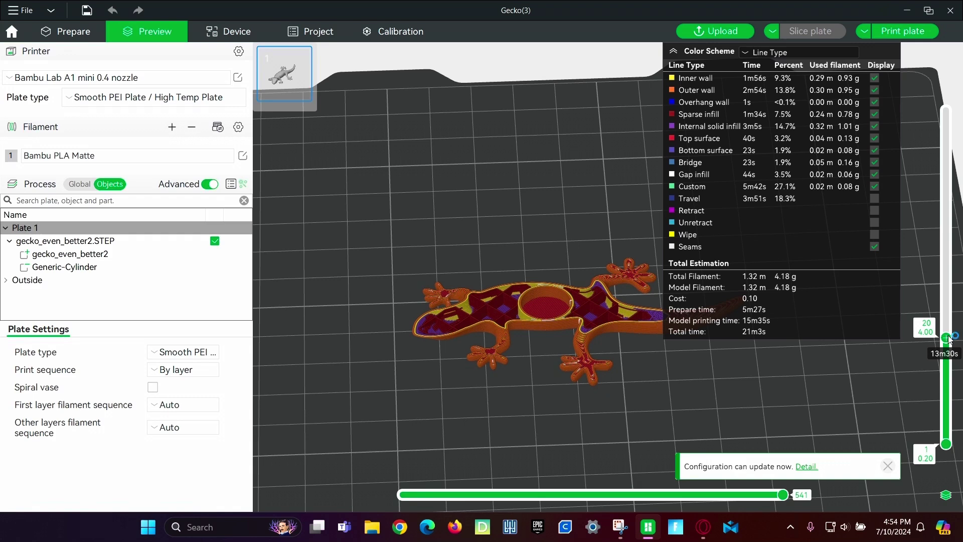
scroll(950, 339, "up", 1)
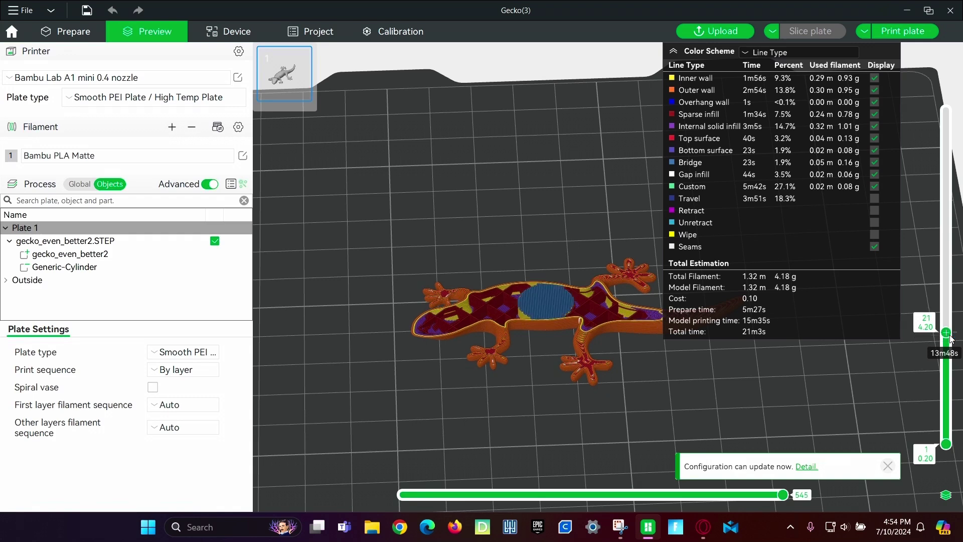
scroll(951, 339, "down", 1)
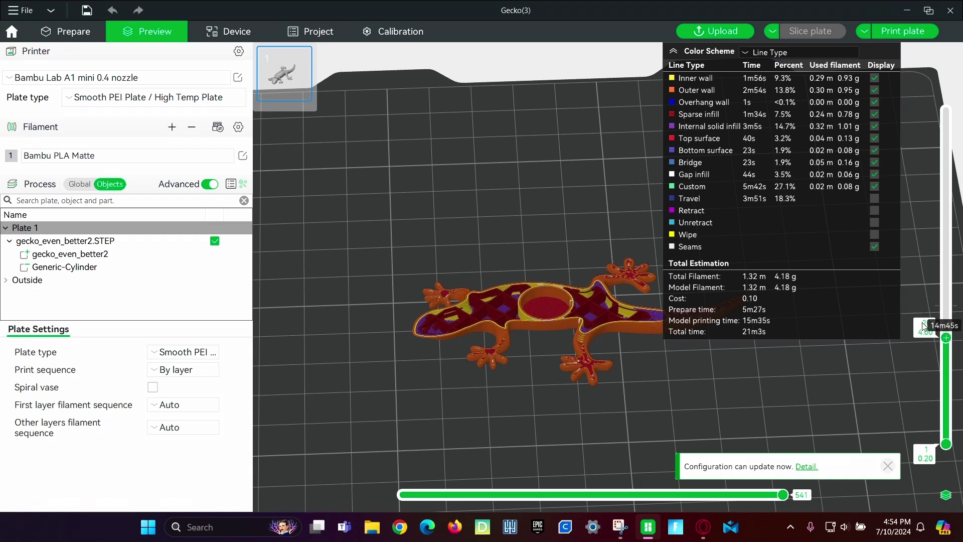
Step: Insert a pause at layer 20 (4.00 mm) and re-slice the gecko
right_click(946, 340)
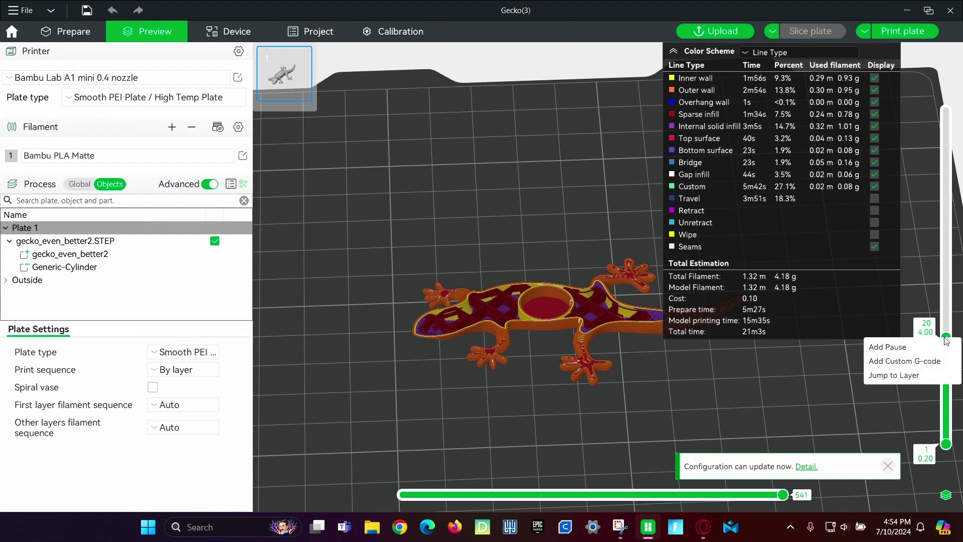
left_click(922, 348)
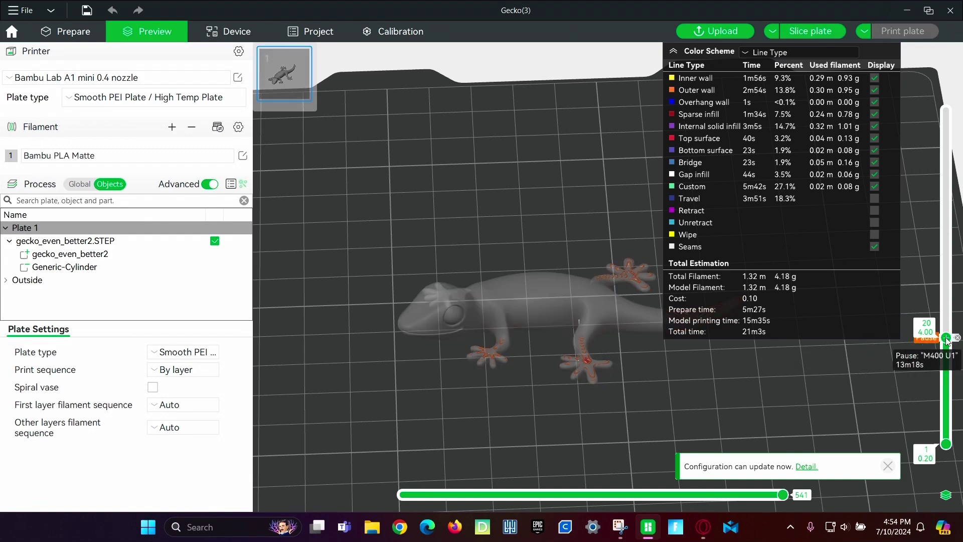
left_click_drag(946, 341, 960, 81)
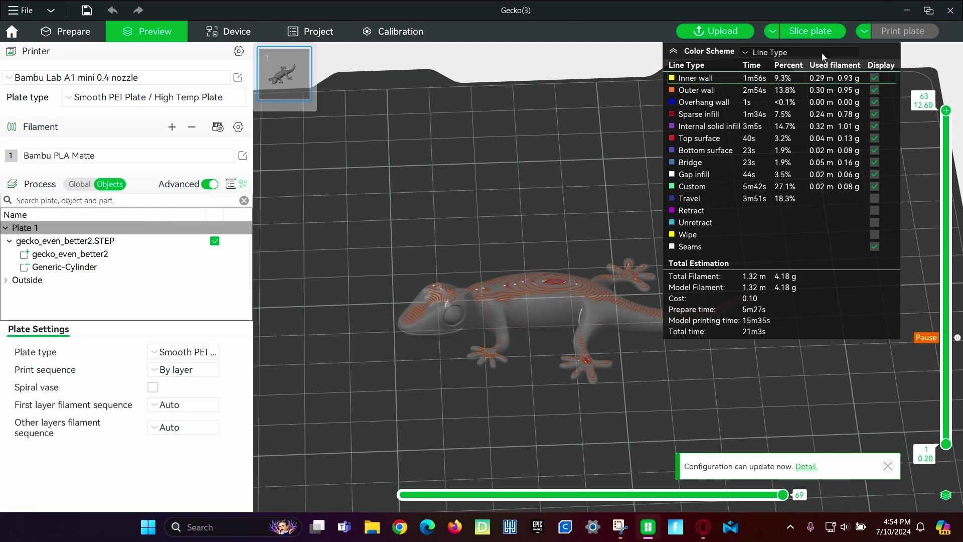
left_click(806, 37)
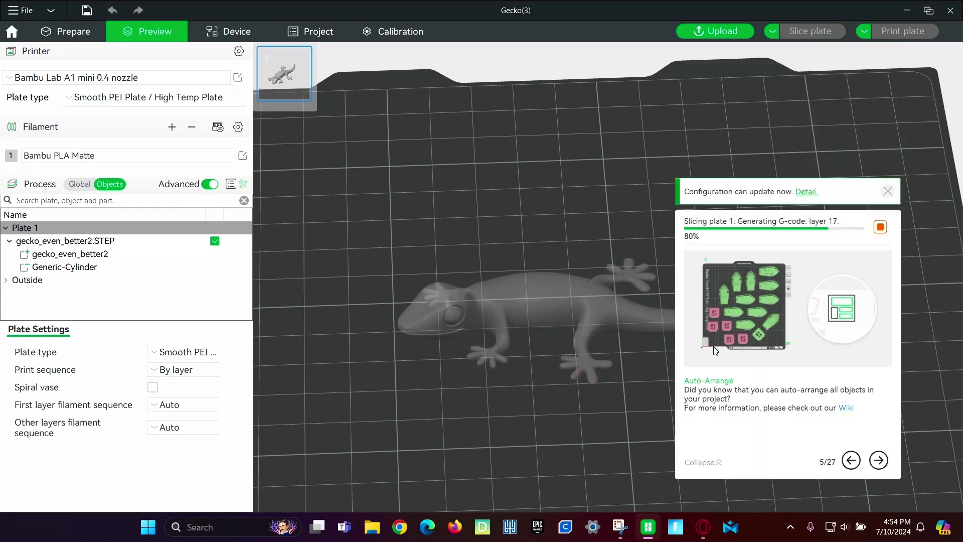
left_click_drag(598, 403, 570, 353)
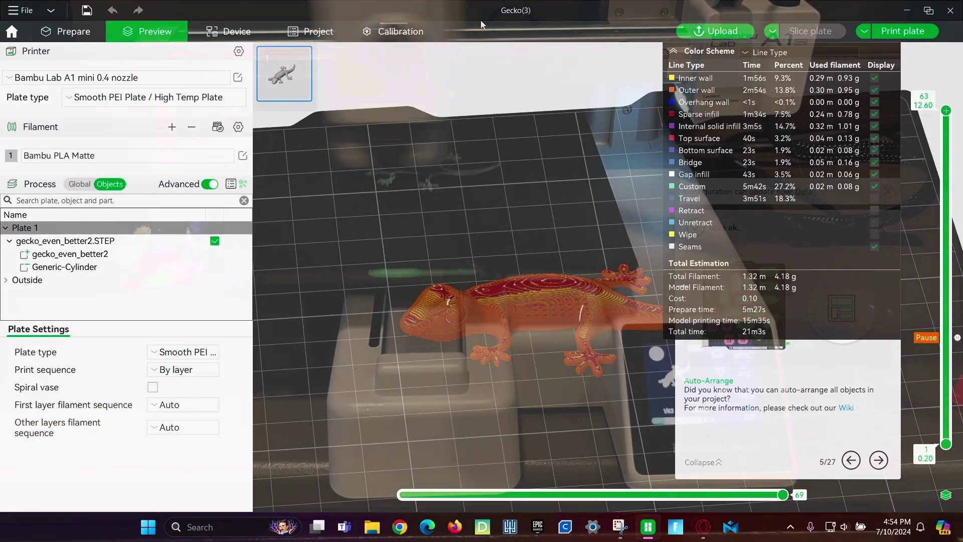